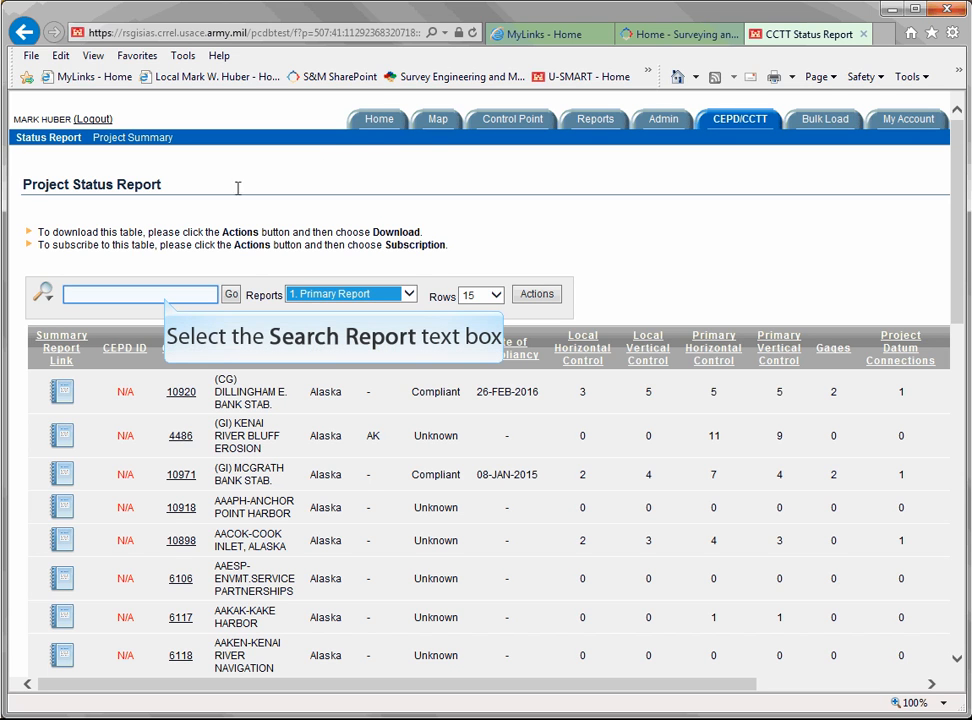
Step: Search the project status report for "inner harbor" and open the summary report of the project with CPN ID 7263
{"action": "left_click", "coordinate": [143, 296]}
{"action": "type", "text": "inner harbor"}
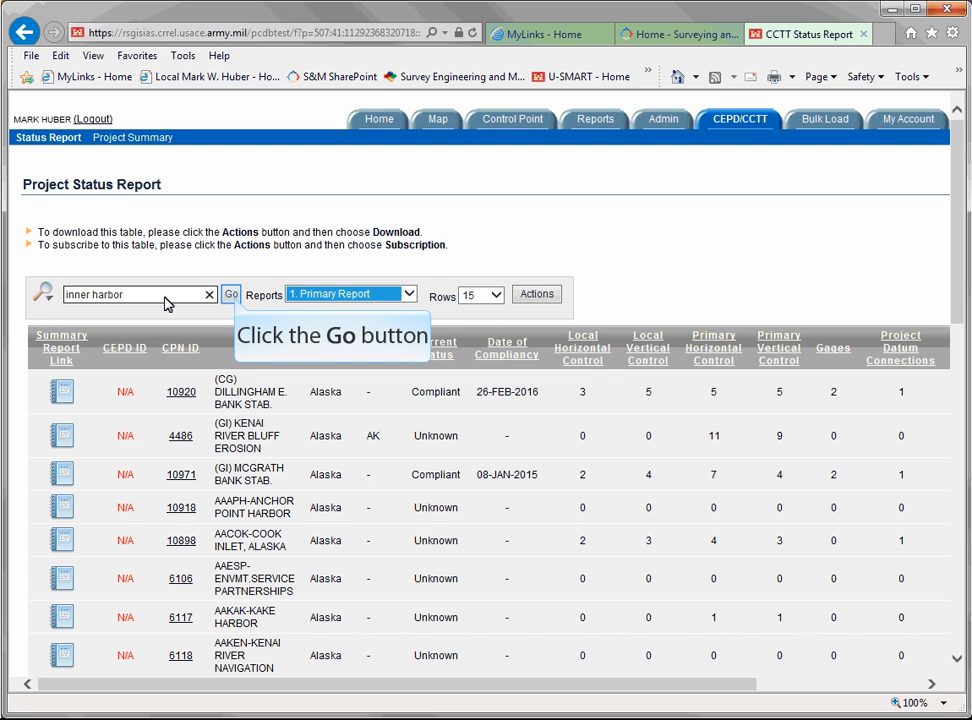
{"action": "left_click", "coordinate": [233, 296]}
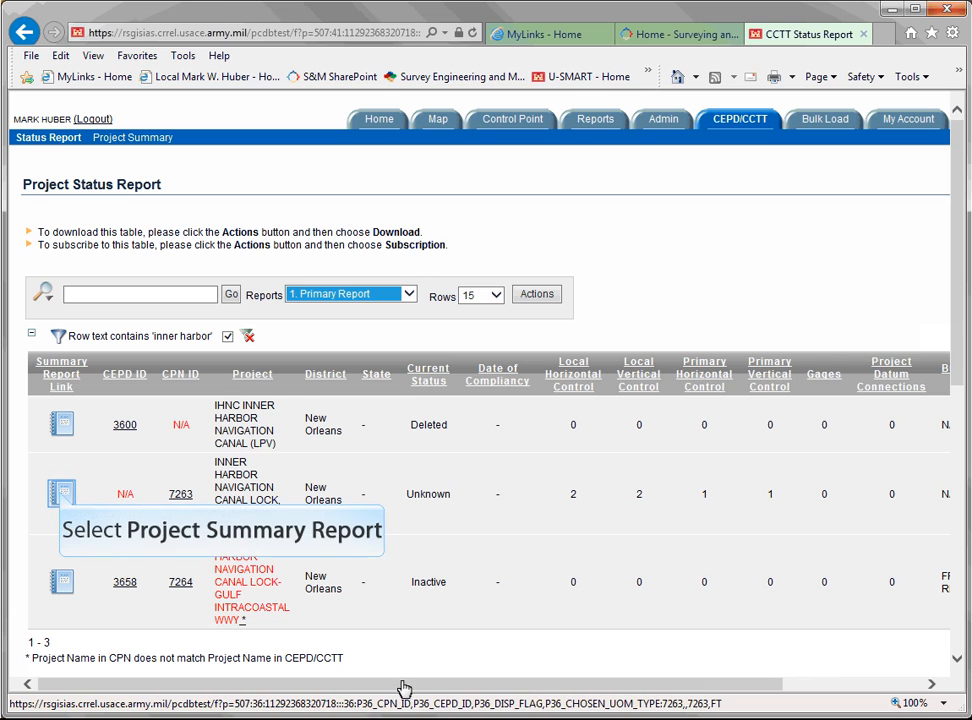
{"action": "left_click", "coordinate": [62, 494]}
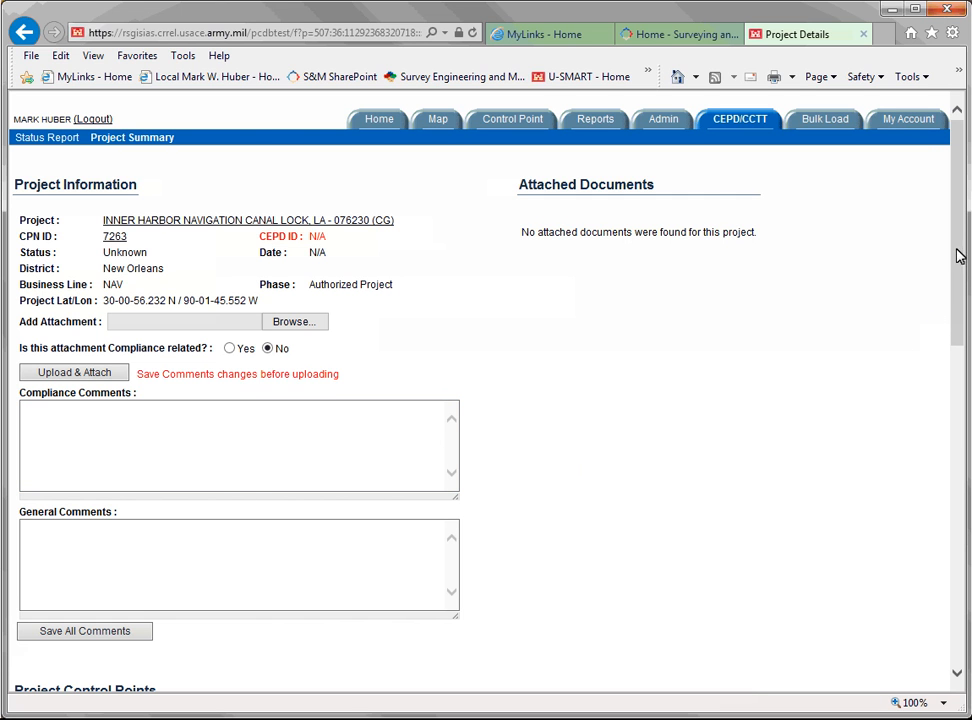
Step: Open control point CB8012 (ALCO) from the project control points and start editing its tidal, gage and legacy datum data
{"action": "left_click_drag", "start_coordinate": [958, 235], "coordinate": [955, 461]}
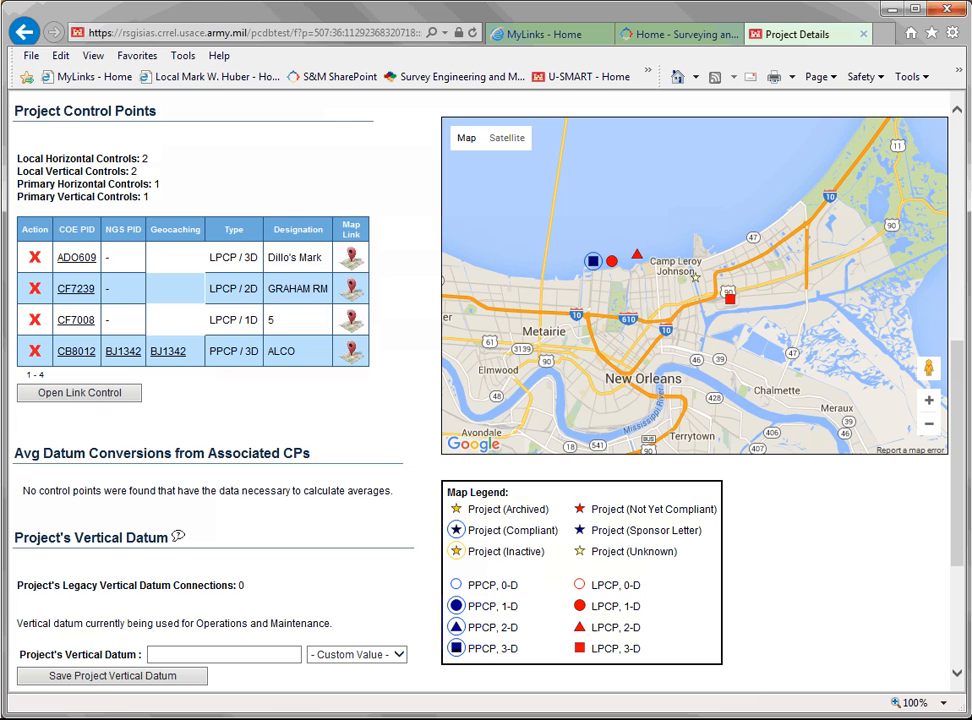
{"action": "left_click_drag", "start_coordinate": [956, 372], "coordinate": [956, 484]}
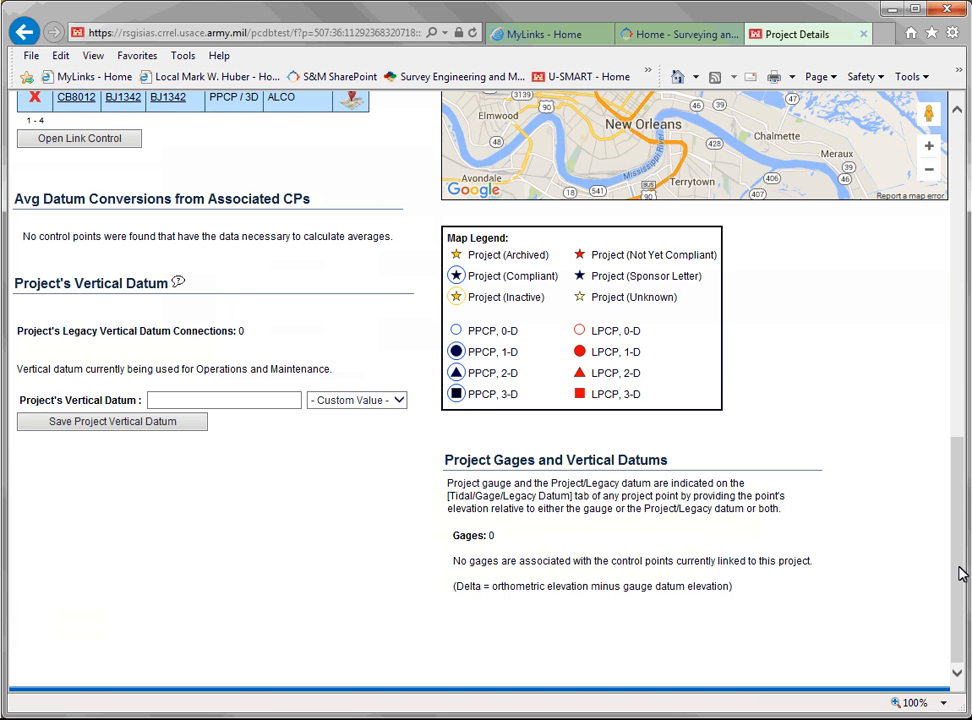
{"action": "left_click_drag", "start_coordinate": [960, 573], "coordinate": [938, 477]}
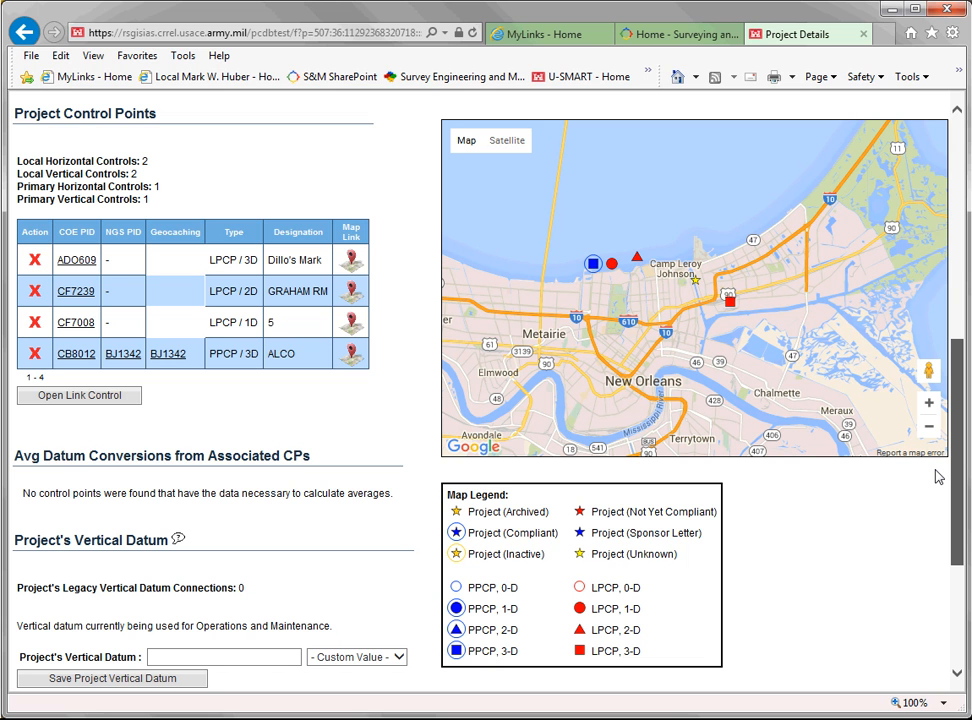
{"action": "left_click", "coordinate": [78, 354]}
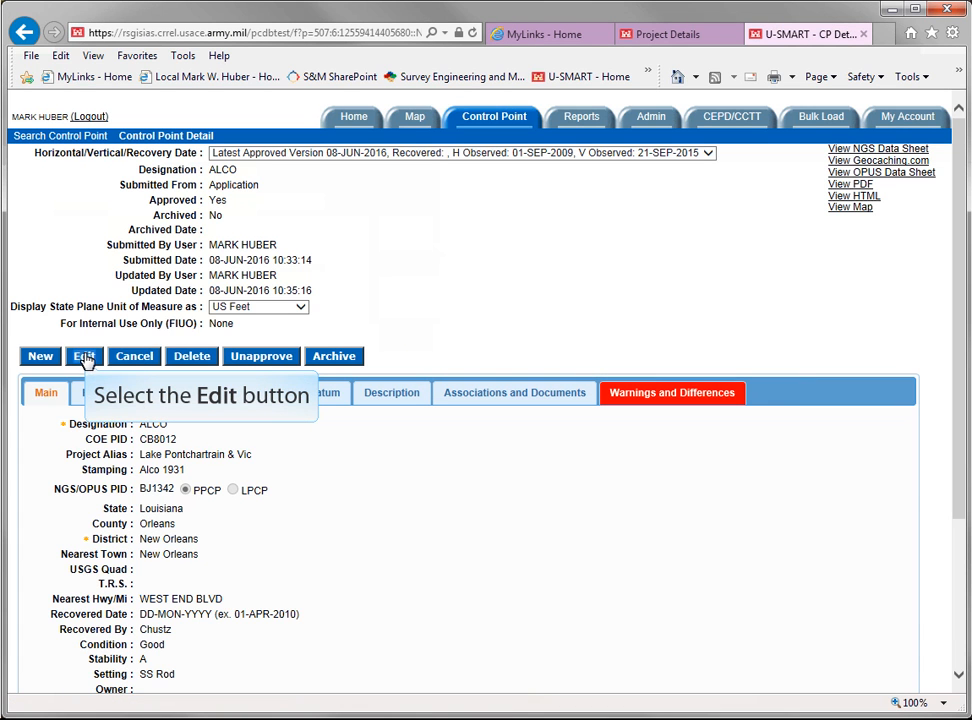
{"action": "left_click", "coordinate": [85, 358]}
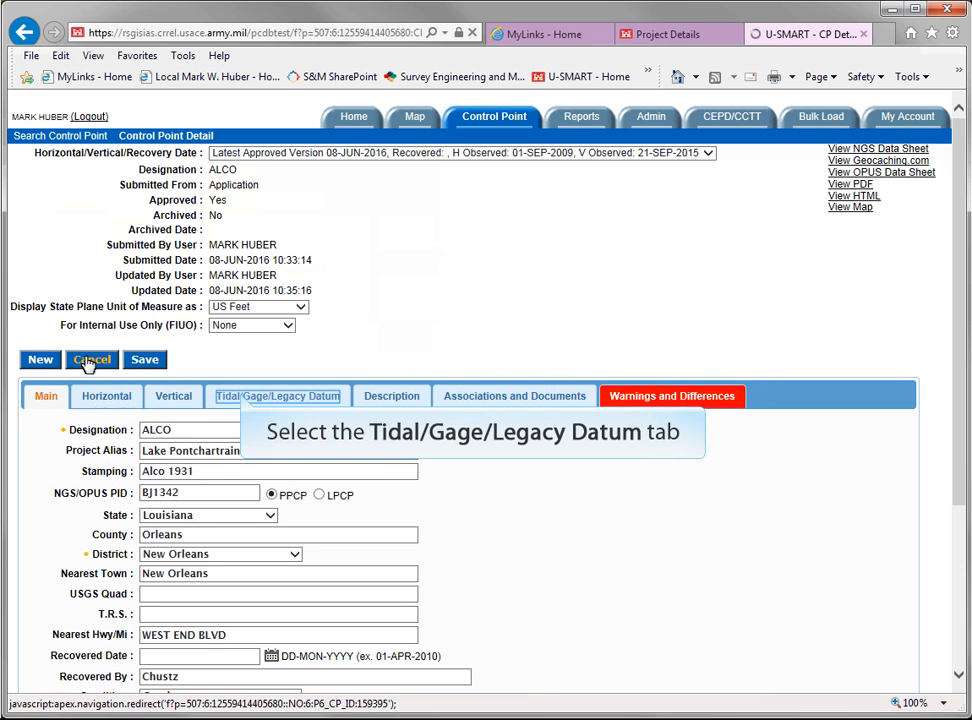
{"action": "left_click", "coordinate": [243, 399]}
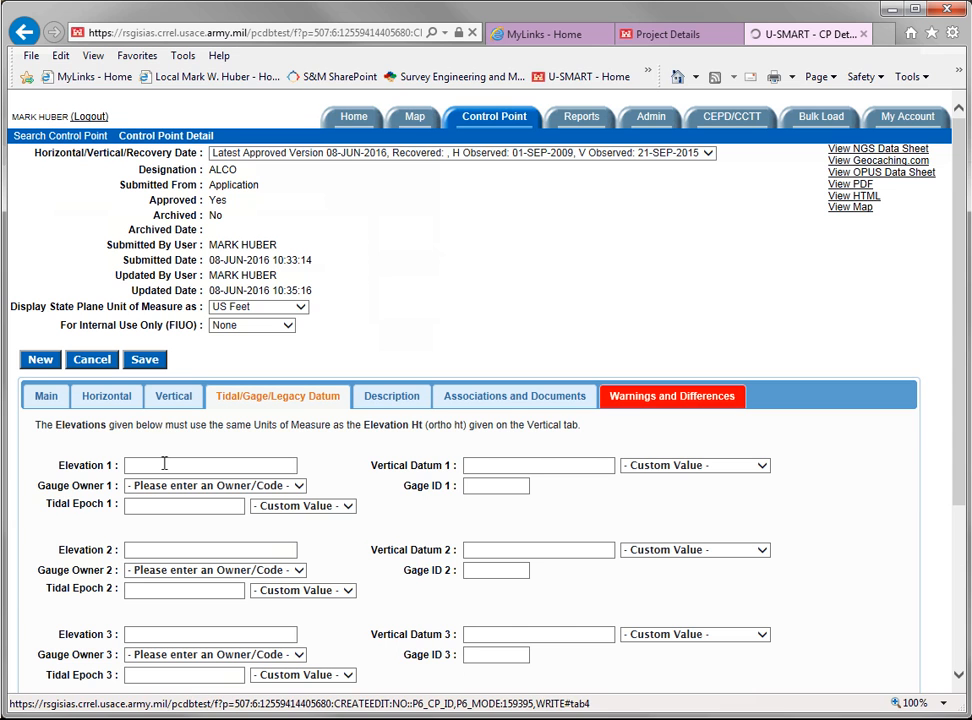
Step: Set Elevation 1 to 6.67 and Vertical Datum 1 to MLLW
{"action": "left_click", "coordinate": [164, 464]}
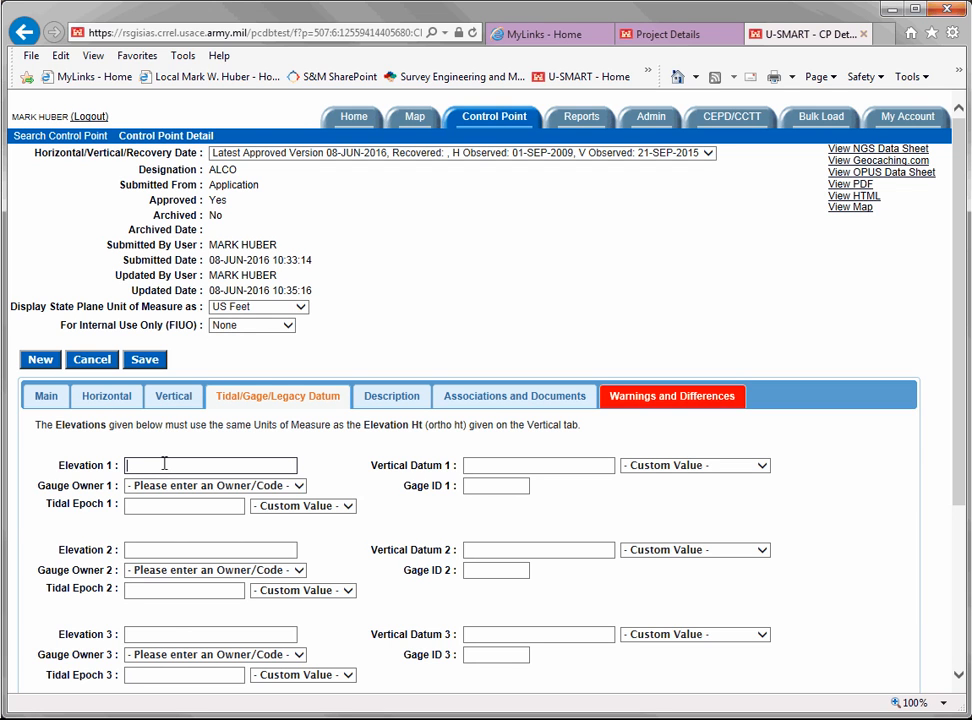
{"action": "type", "text": "6.67"}
{"action": "left_click", "coordinate": [762, 466]}
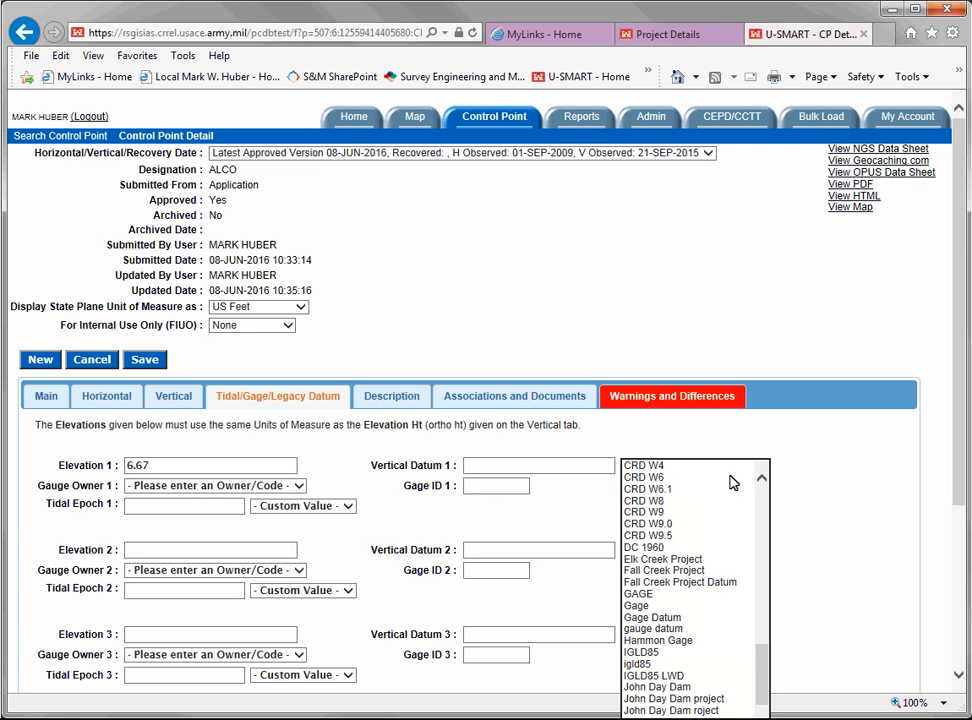
{"action": "scroll", "coordinate": [688, 600], "scroll_direction": "down", "scroll_amount": 2}
{"action": "scroll", "coordinate": [690, 604], "scroll_direction": "down", "scroll_amount": 6}
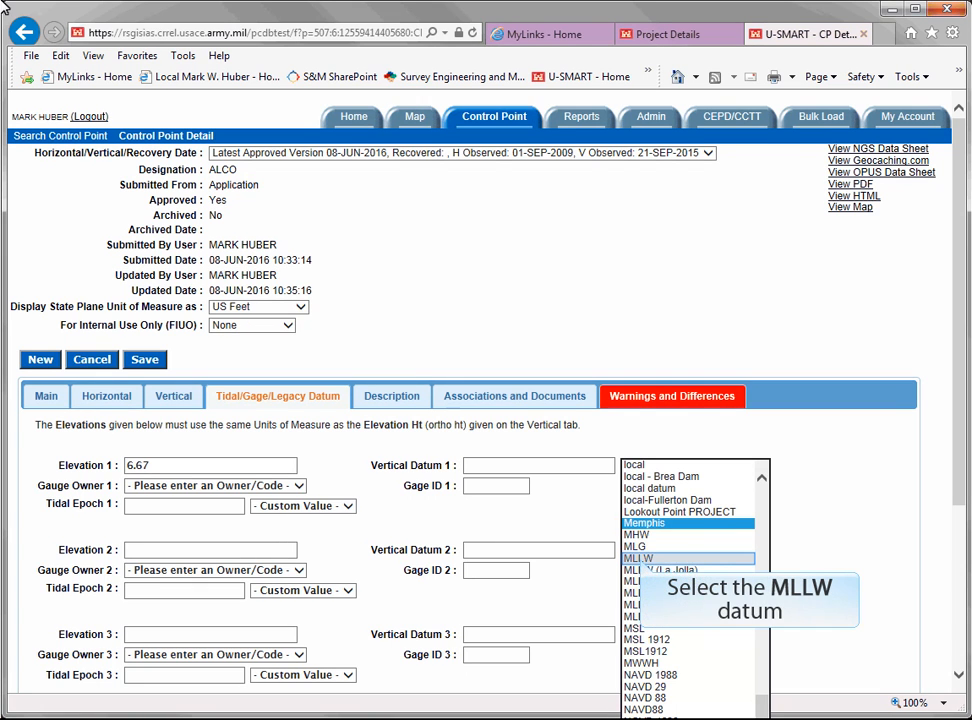
{"action": "left_click", "coordinate": [640, 558]}
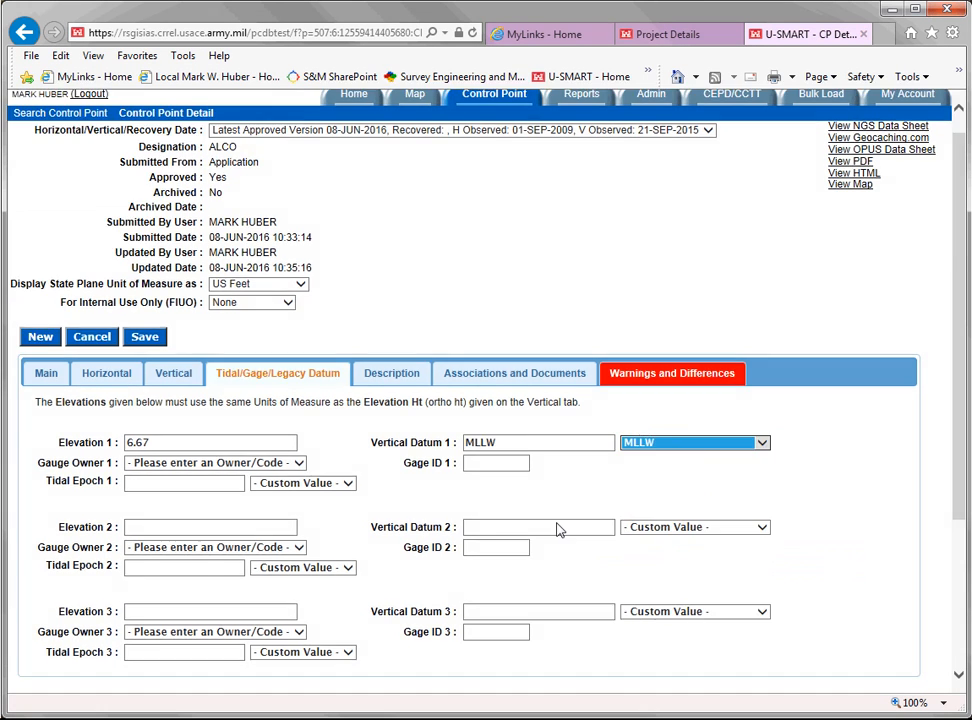
Step: For the first gage, set the owner to NOAA, the tidal epoch to 83-01 and the gage ID to 8761793
{"action": "scroll", "coordinate": [560, 530], "scroll_direction": "down", "scroll_amount": 3}
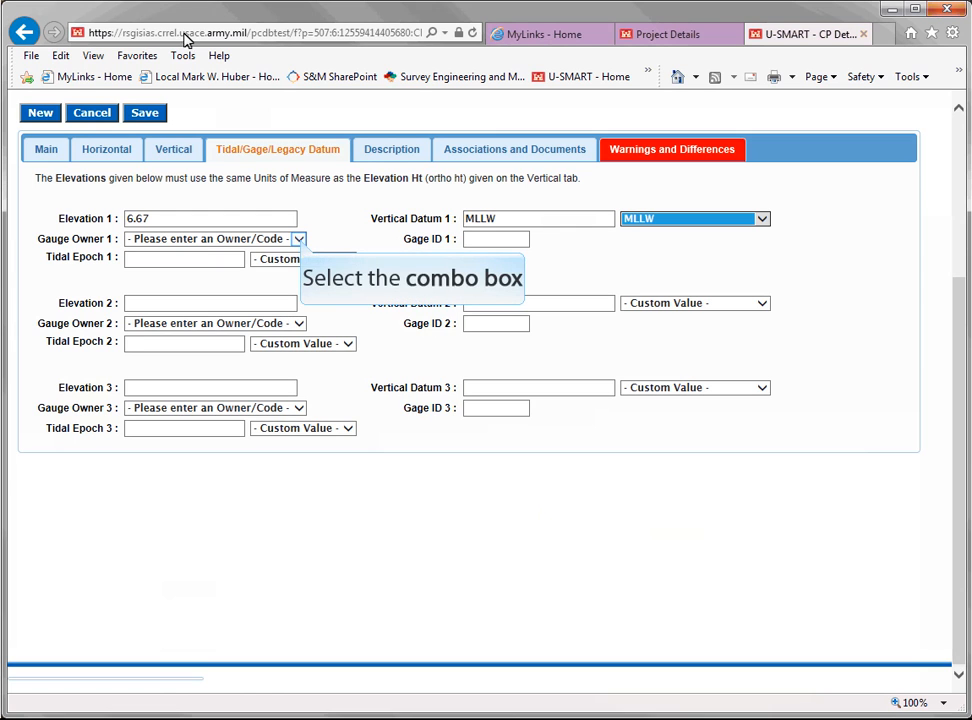
{"action": "left_click", "coordinate": [299, 240]}
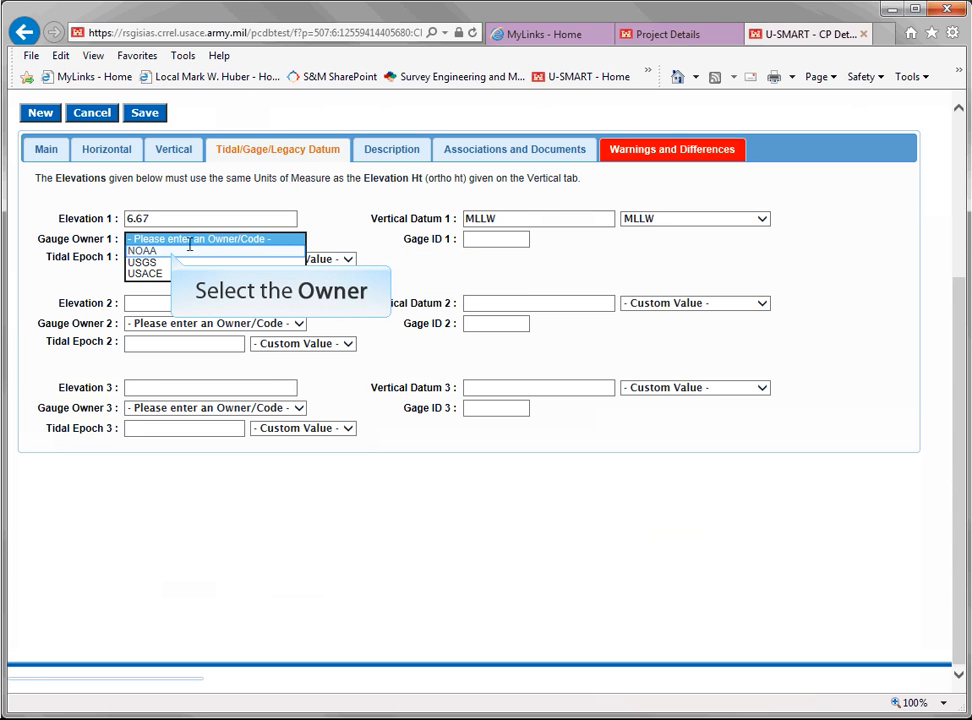
{"action": "left_click", "coordinate": [142, 251]}
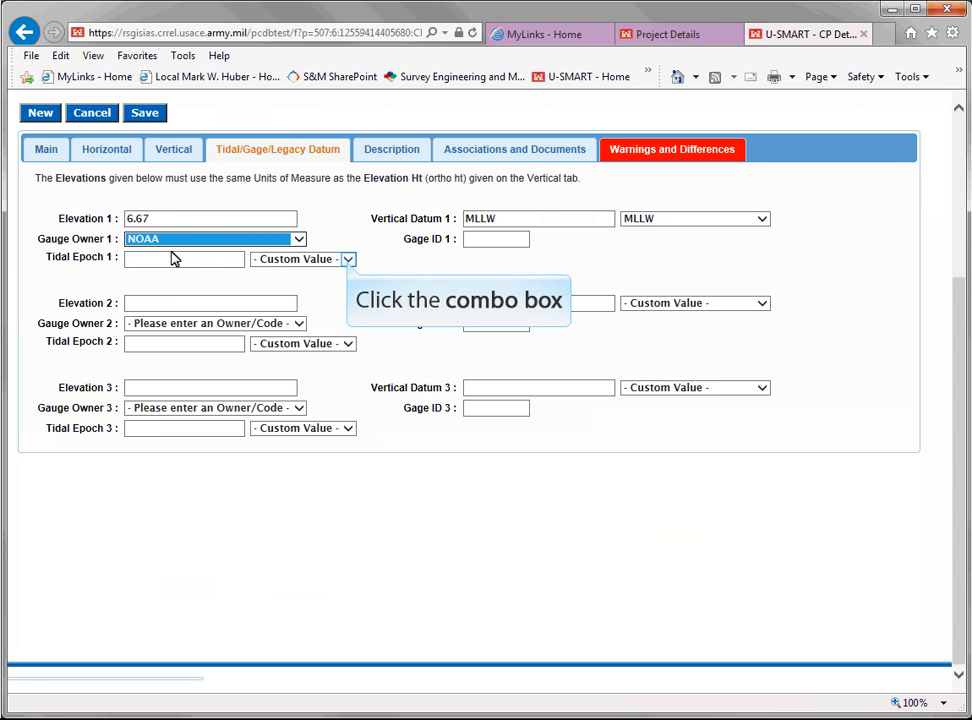
{"action": "left_click", "coordinate": [348, 260]}
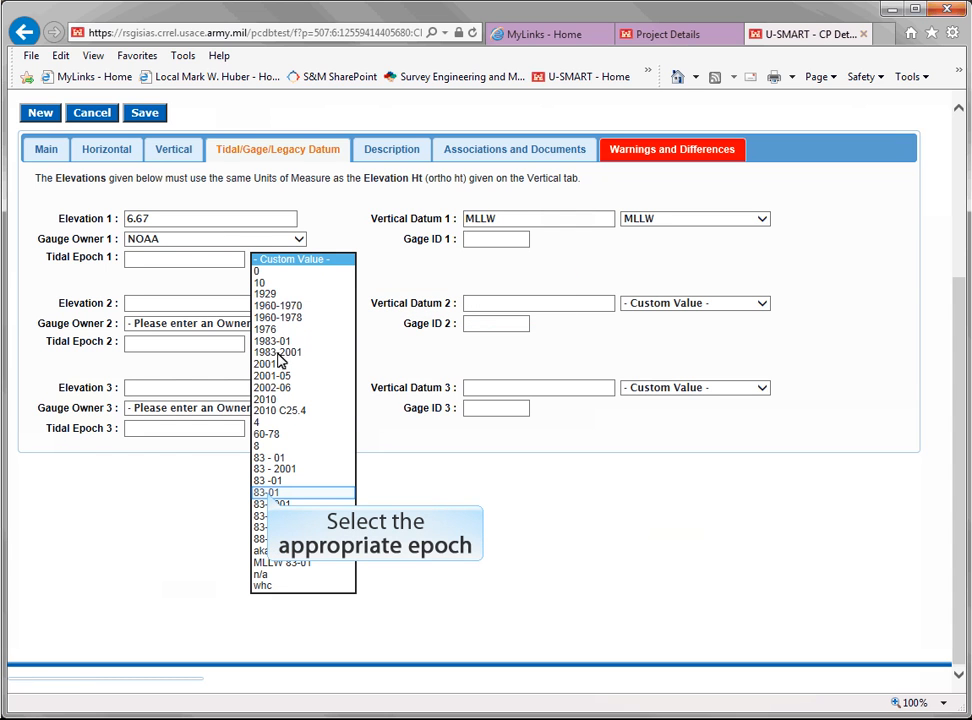
{"action": "left_click", "coordinate": [267, 492]}
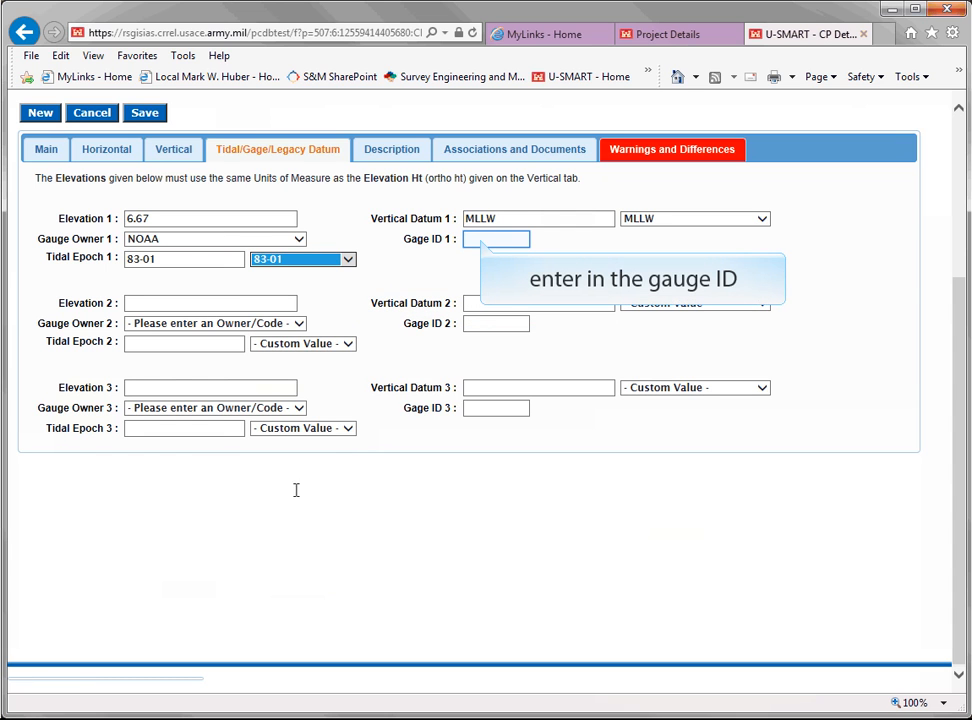
{"action": "left_click", "coordinate": [482, 240]}
{"action": "type", "text": "8"}
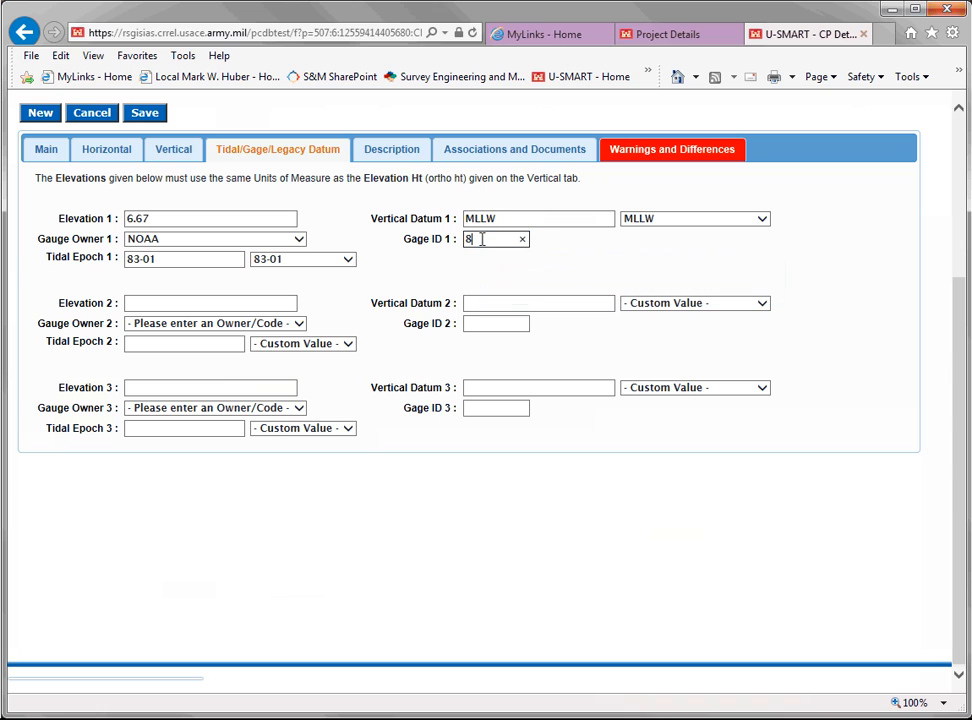
{"action": "type", "text": "761793"}
{"action": "key", "text": "Tab"}
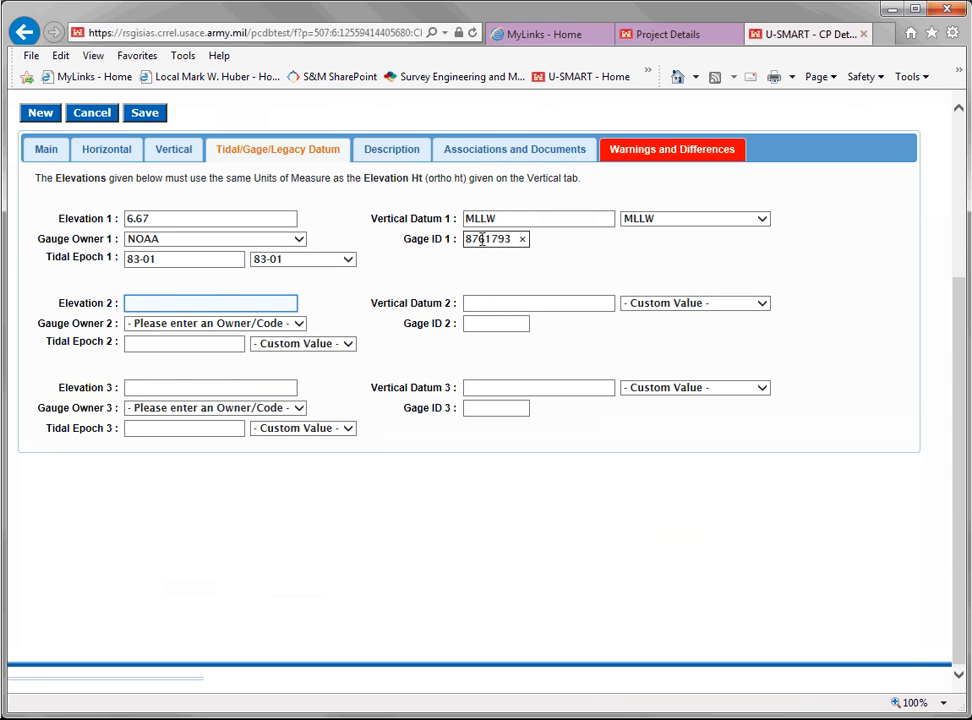
Step: Set Elevation 2 to 8.15 and Vertical Datum 2 to MLG
{"action": "left_click", "coordinate": [215, 302]}
{"action": "type", "text": "8.1"}
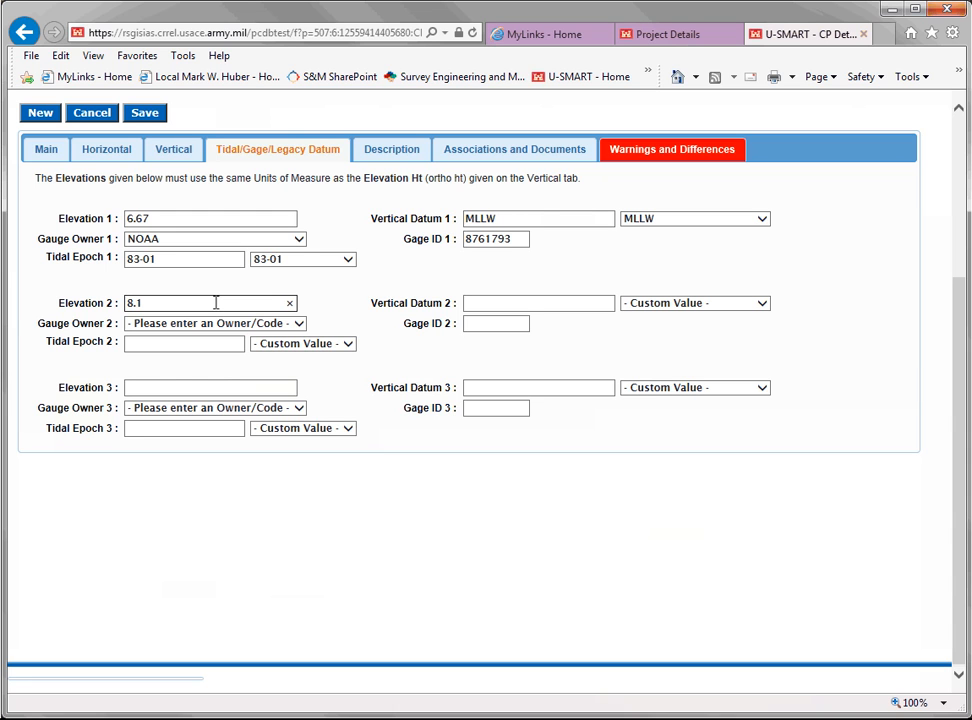
{"action": "type", "text": "5"}
{"action": "left_click", "coordinate": [765, 305]}
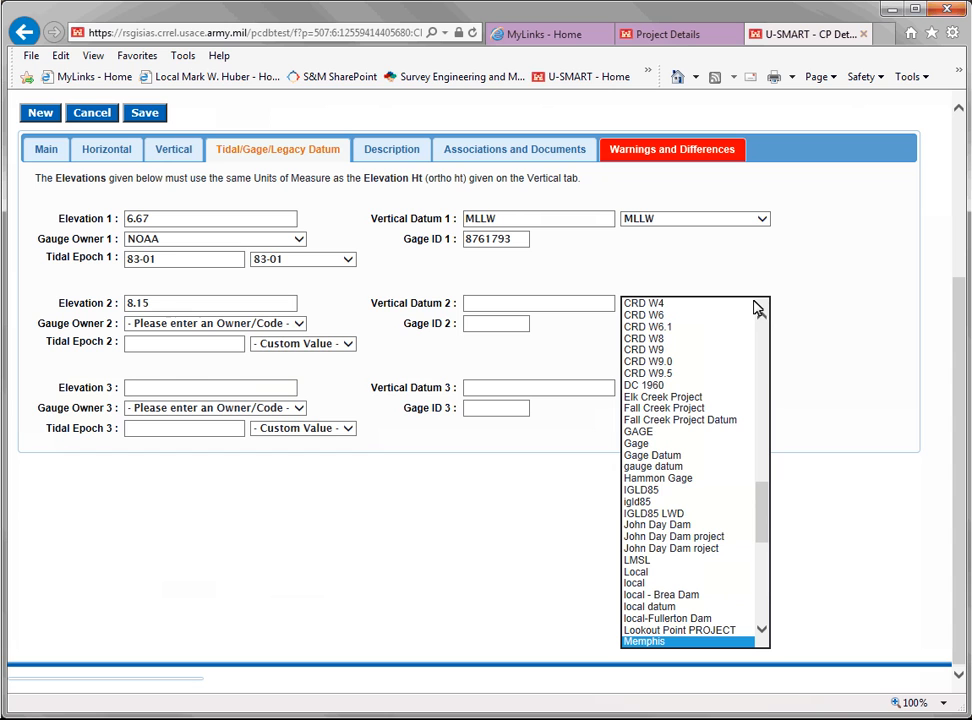
{"action": "scroll", "coordinate": [686, 403], "scroll_direction": "down", "scroll_amount": 7}
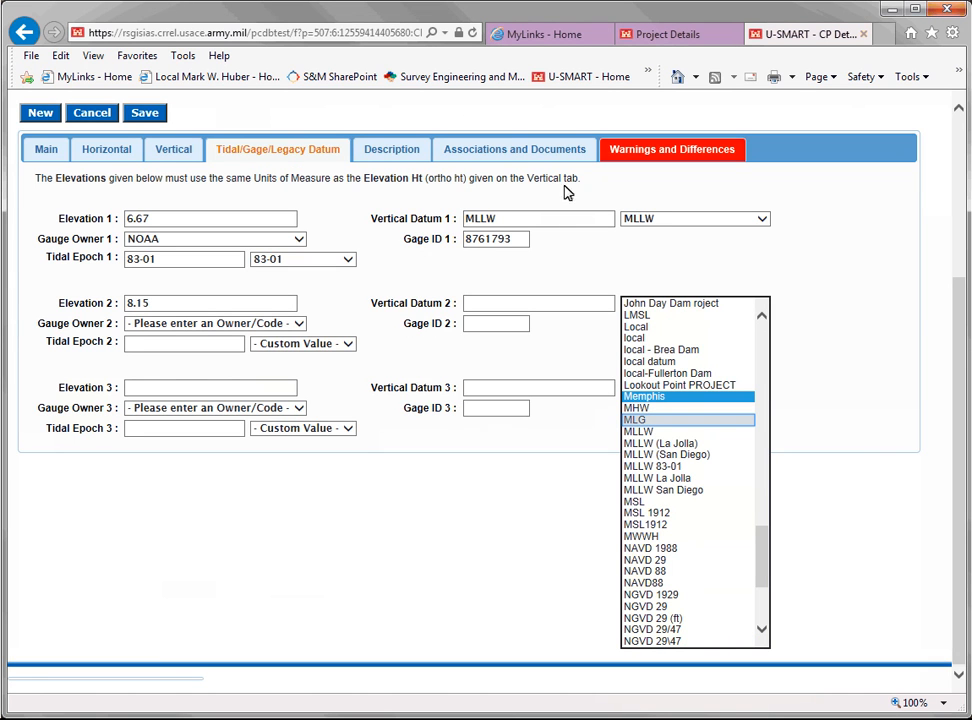
{"action": "left_click", "coordinate": [636, 420]}
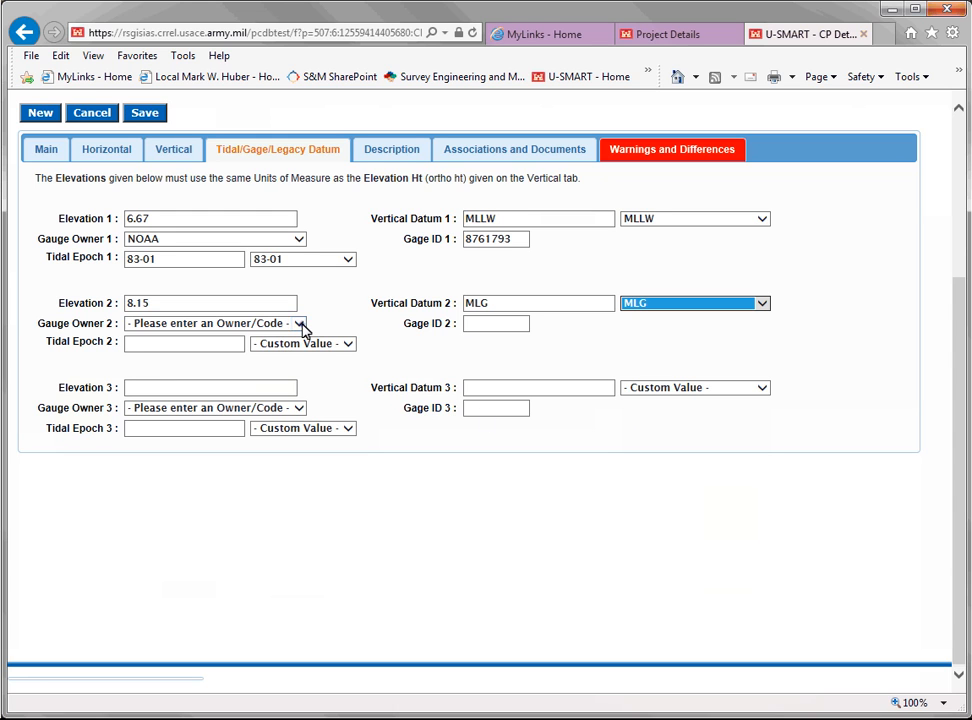
Step: For the second gage, set the owner to USACE, the tidal epoch to 1976 and the gage ID to 03471
{"action": "left_click", "coordinate": [299, 324]}
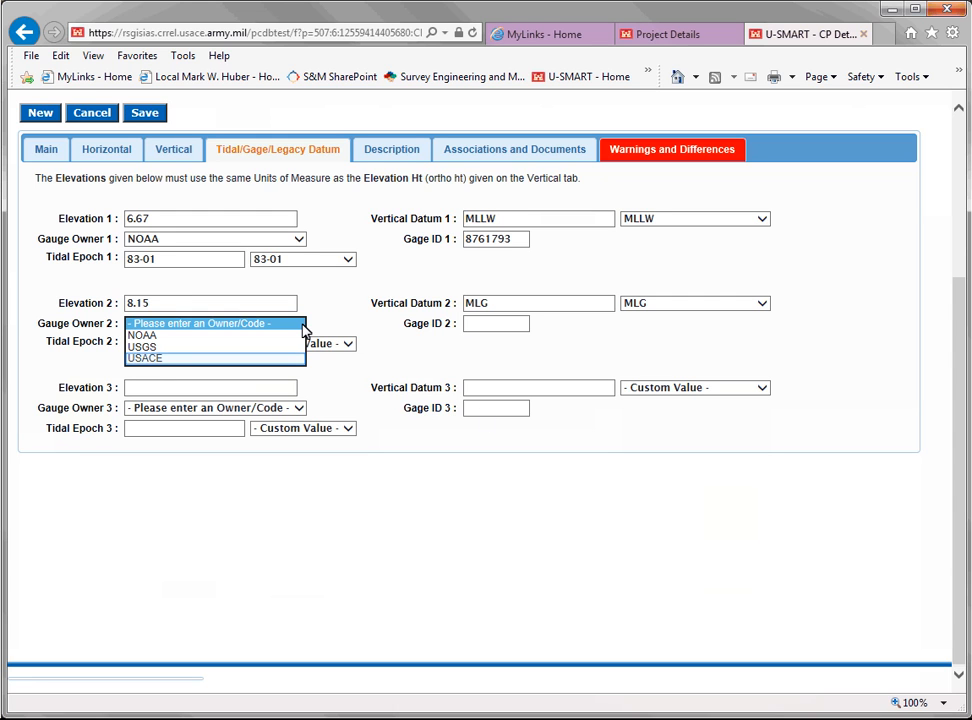
{"action": "left_click", "coordinate": [157, 358]}
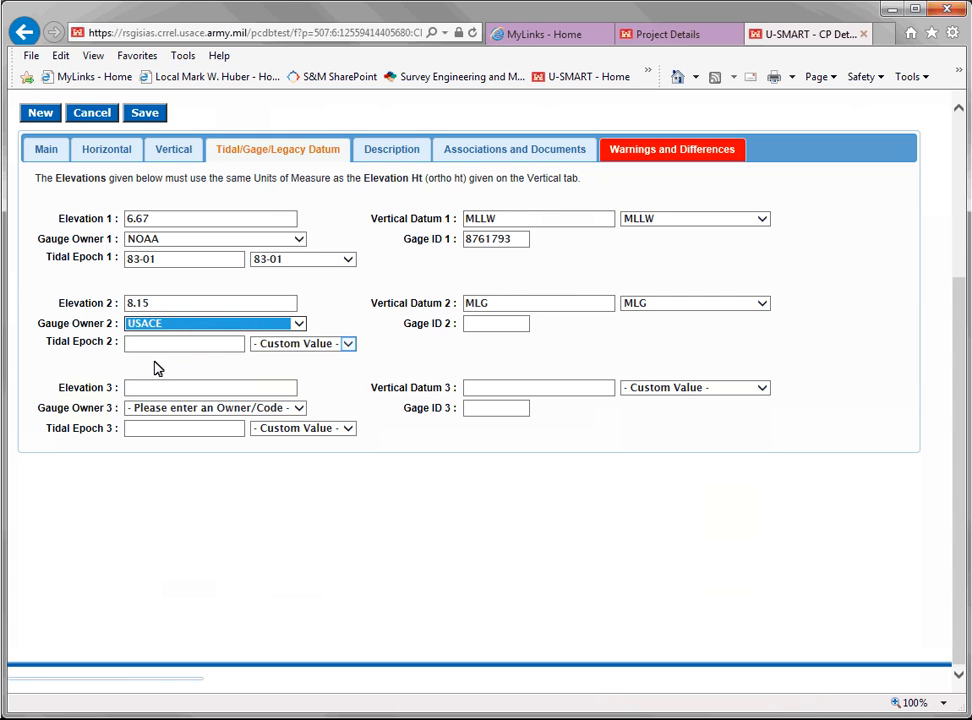
{"action": "left_click", "coordinate": [347, 344]}
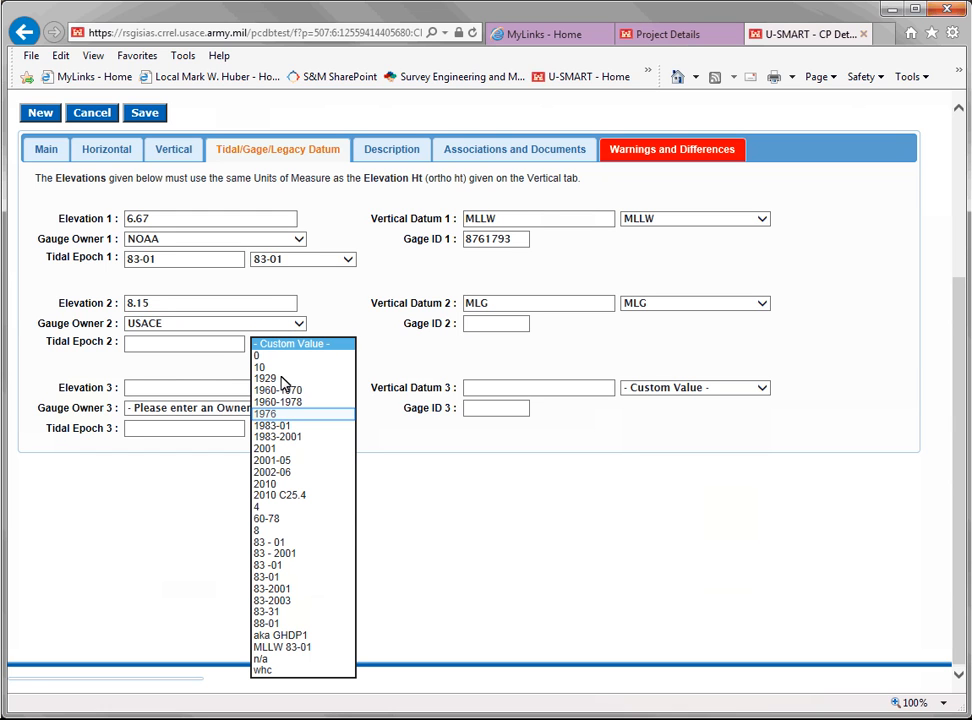
{"action": "left_click", "coordinate": [266, 413]}
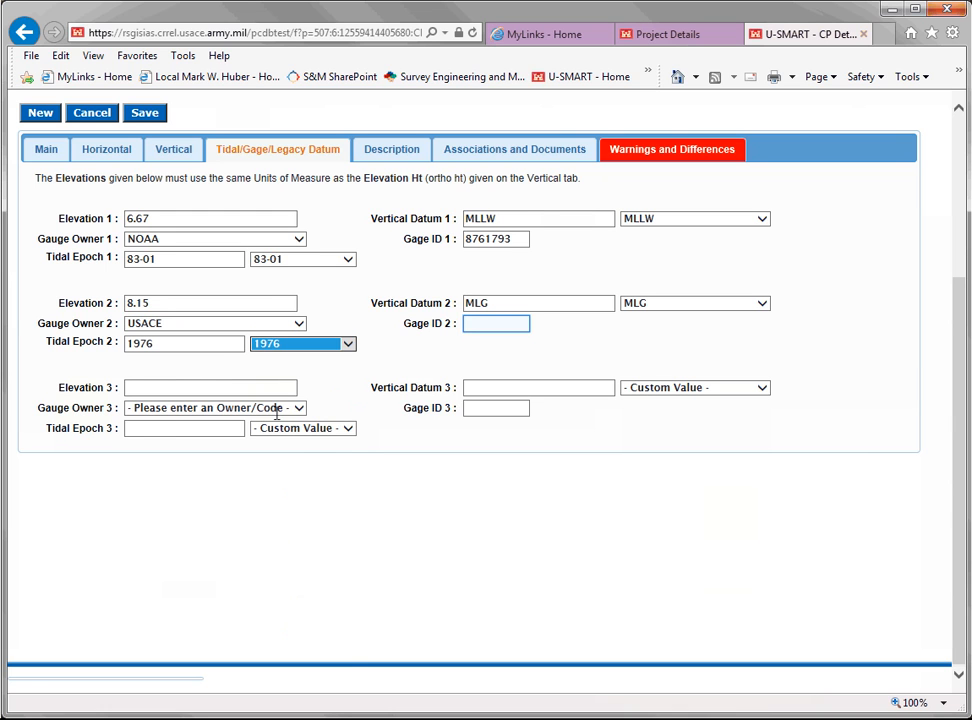
{"action": "left_click", "coordinate": [483, 325]}
{"action": "type", "text": "0347"}
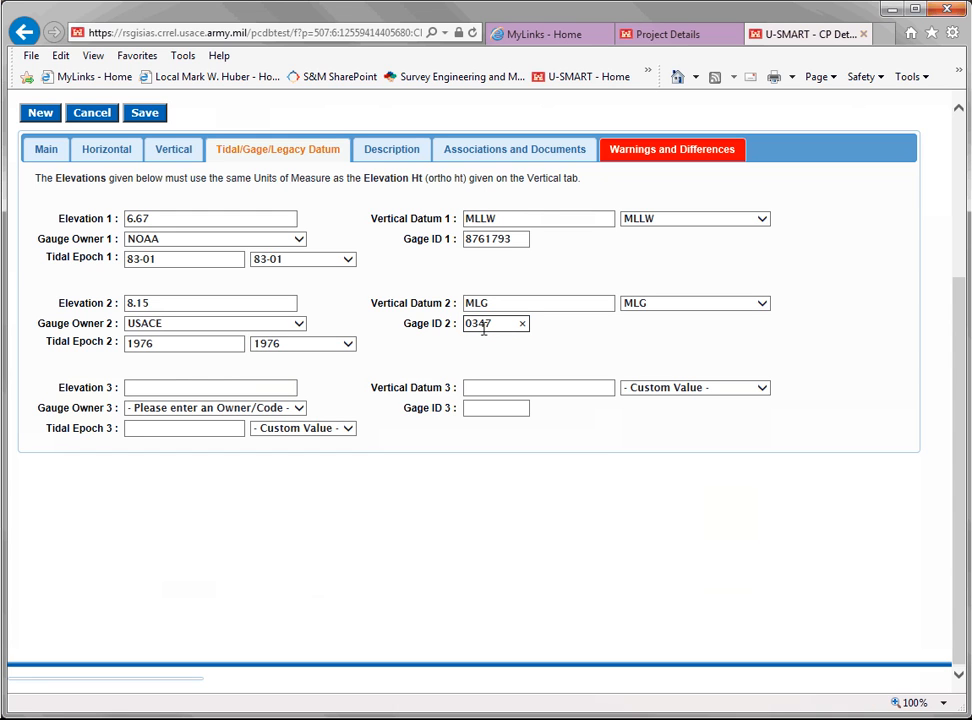
{"action": "type", "text": "1"}
{"action": "key", "text": "Tab"}
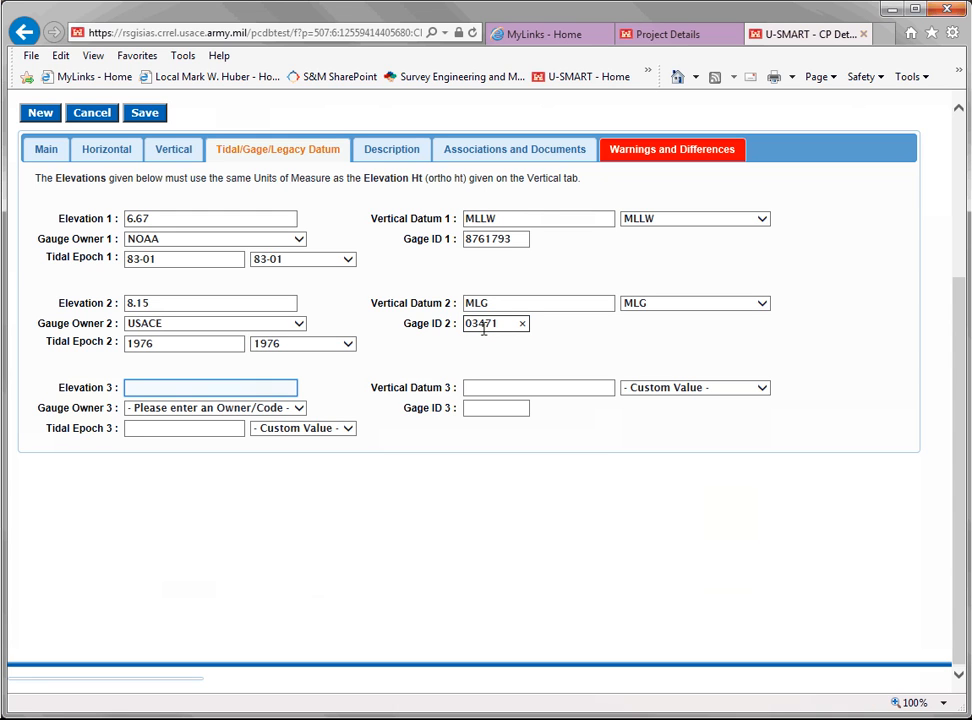
Step: Set Elevation 3 to 6.61 with Vertical Datum 3 as NGVD29, and save the control point
{"action": "left_click", "coordinate": [256, 387]}
{"action": "type", "text": "6.61"}
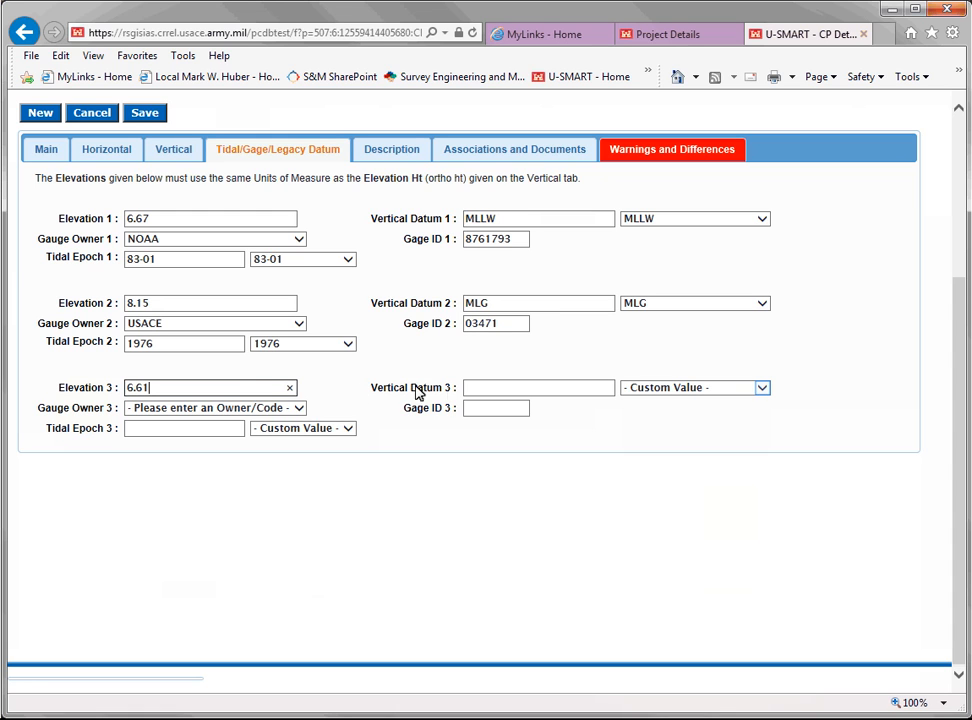
{"action": "left_click", "coordinate": [764, 395]}
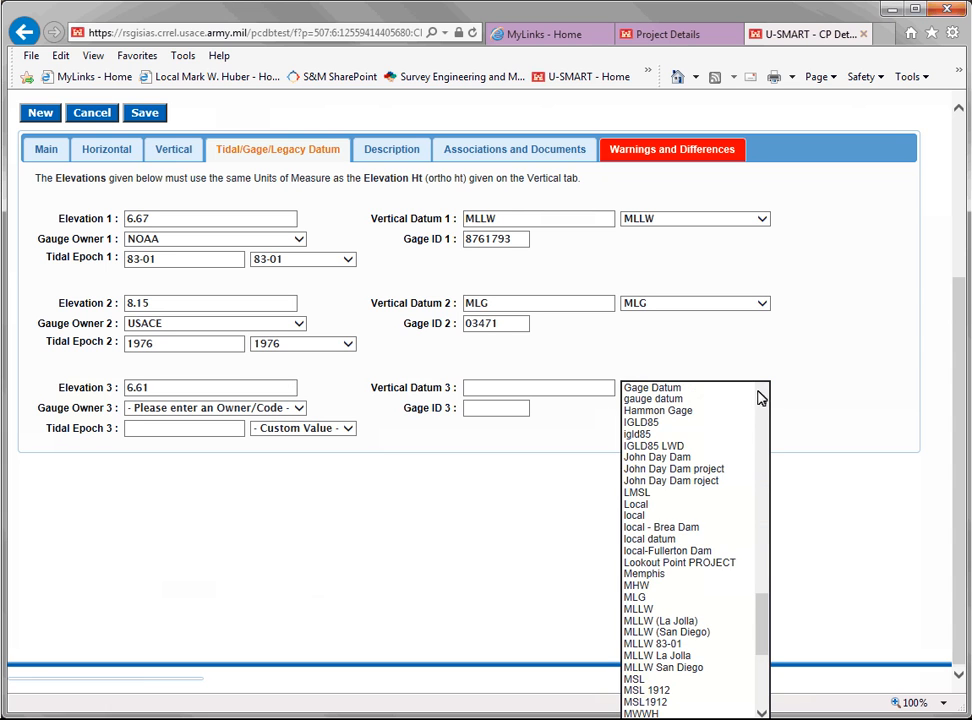
{"action": "scroll", "coordinate": [667, 520], "scroll_direction": "down", "scroll_amount": 3}
{"action": "scroll", "coordinate": [665, 537], "scroll_direction": "down", "scroll_amount": 3}
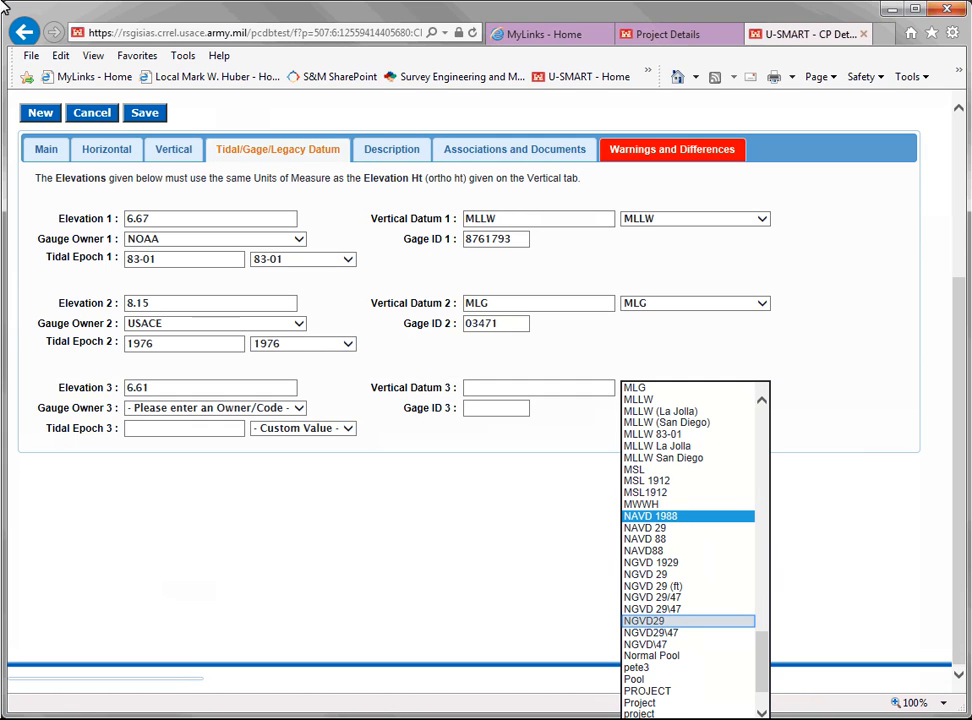
{"action": "left_click", "coordinate": [641, 622]}
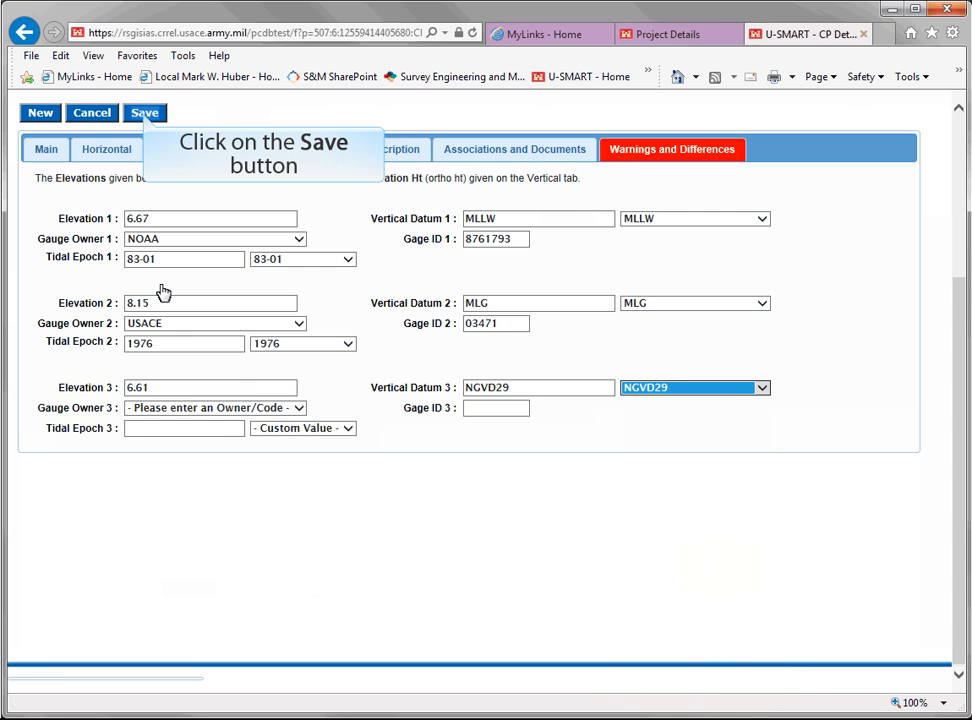
{"action": "left_click", "coordinate": [145, 115]}
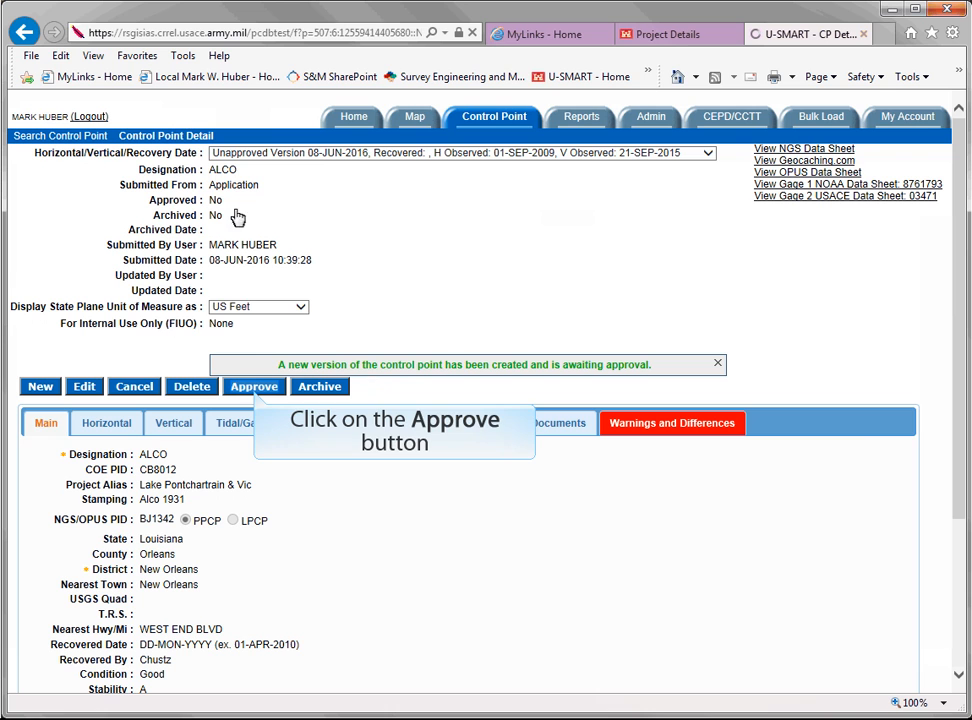
Step: Approve the new version of control point ALCO and close its detail page to return to the project information
{"action": "left_click", "coordinate": [254, 388]}
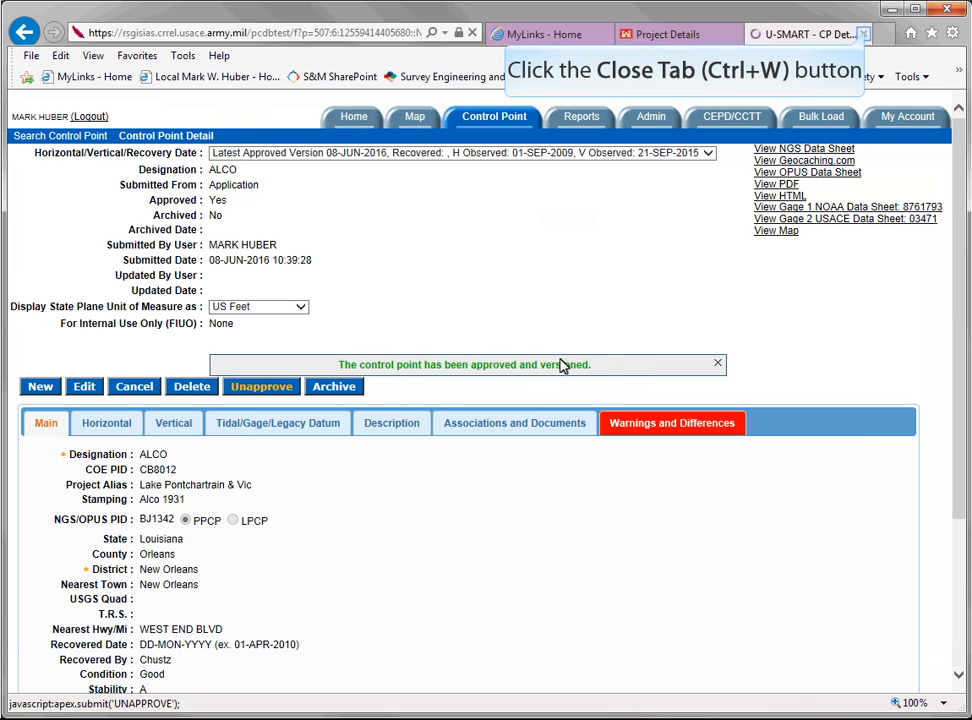
{"action": "left_click", "coordinate": [865, 34]}
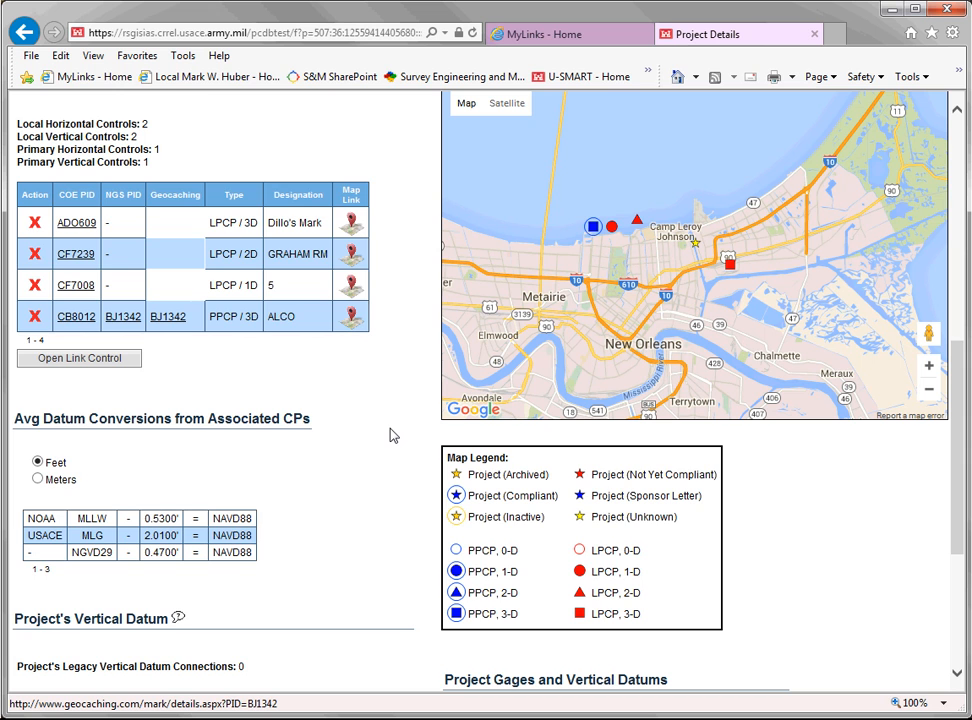
{"action": "scroll", "coordinate": [392, 435], "scroll_direction": "up", "scroll_amount": 5}
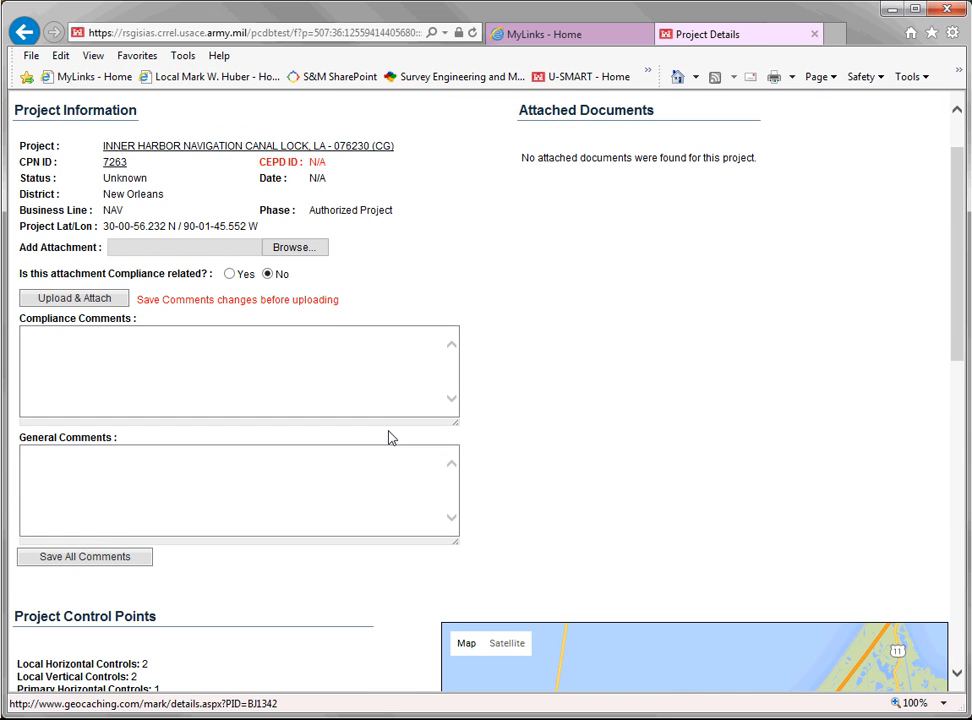
{"action": "scroll", "coordinate": [389, 437], "scroll_direction": "up", "scroll_amount": 1}
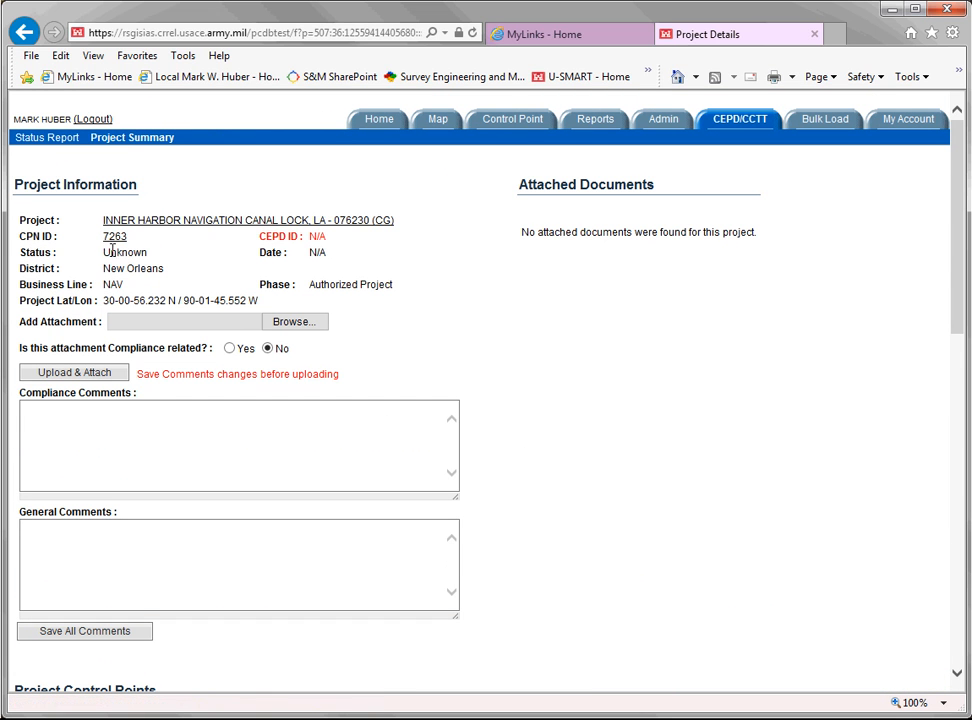
Step: Set the project's vertical datum to NGVD29, save it, and review the updated project summary and control point map
{"action": "left_click", "coordinate": [311, 464]}
{"action": "scroll", "coordinate": [311, 464], "scroll_direction": "down", "scroll_amount": 2}
{"action": "scroll", "coordinate": [311, 472], "scroll_direction": "down", "scroll_amount": 3}
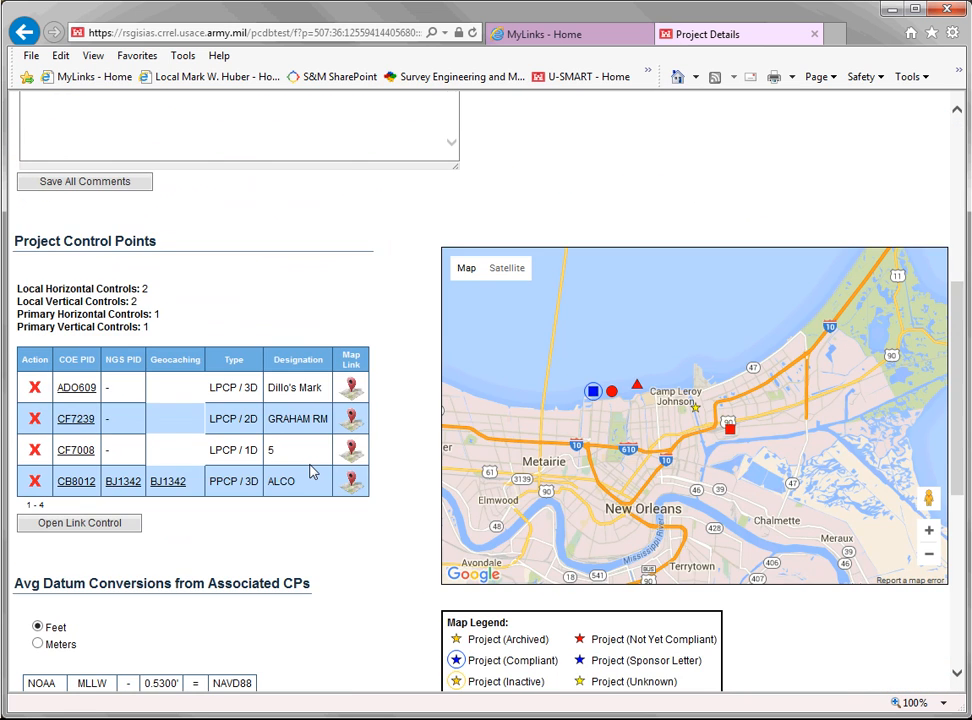
{"action": "scroll", "coordinate": [311, 470], "scroll_direction": "down", "scroll_amount": 5}
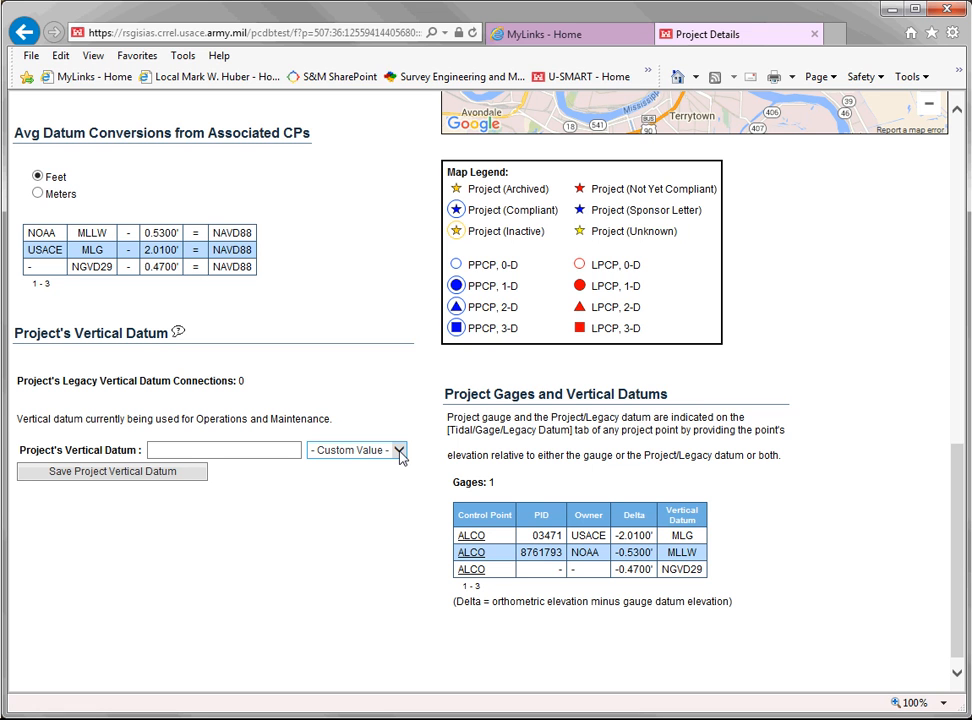
{"action": "left_click", "coordinate": [400, 453]}
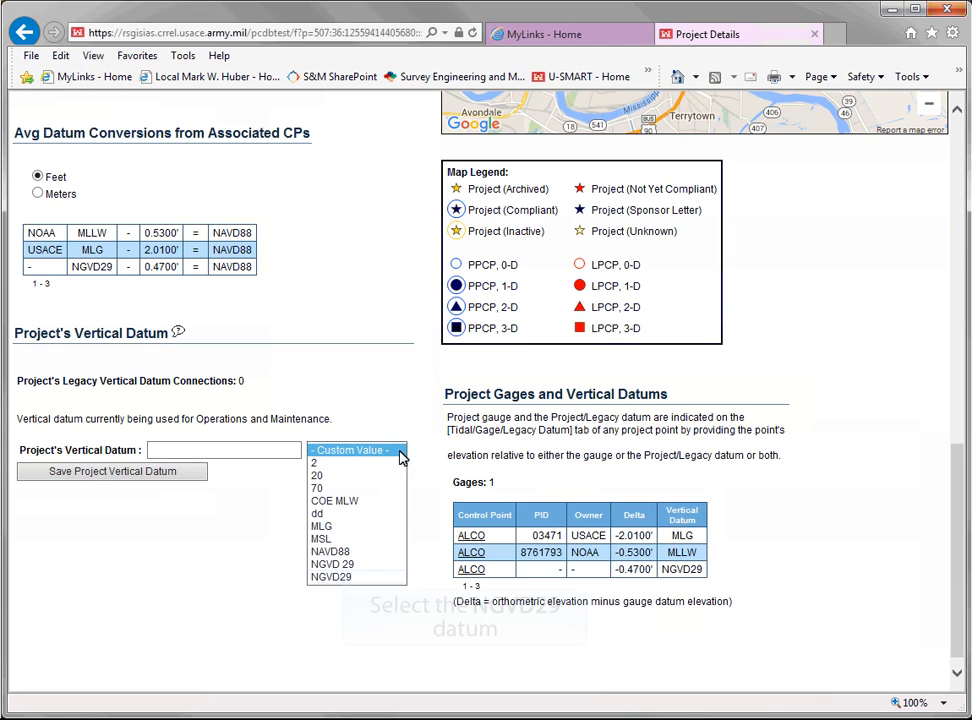
{"action": "left_click", "coordinate": [340, 578]}
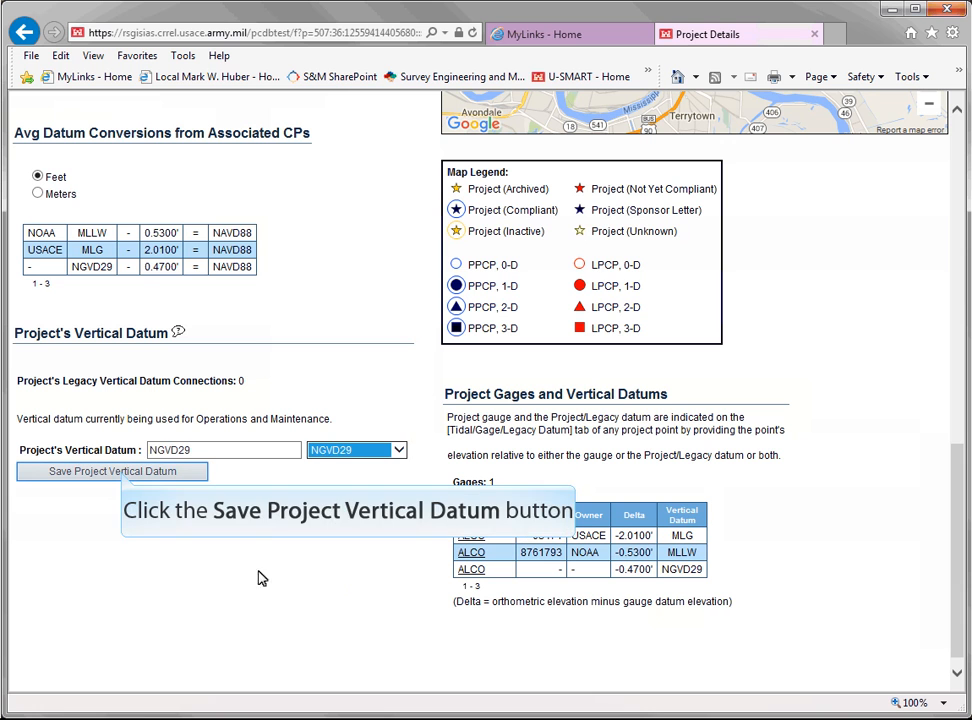
{"action": "left_click", "coordinate": [170, 471]}
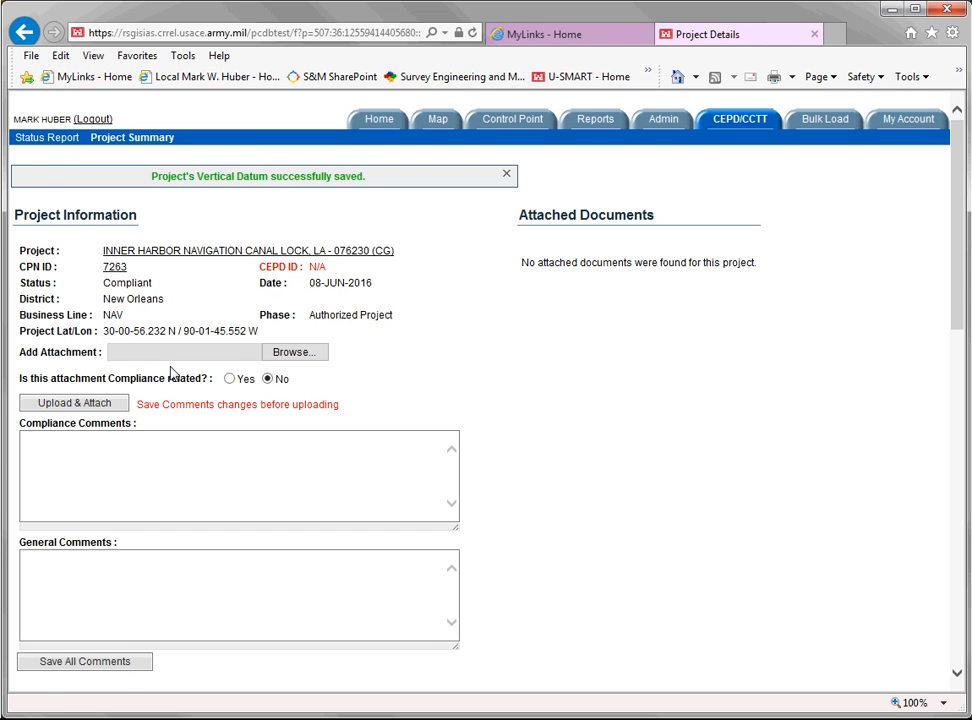
{"action": "scroll", "coordinate": [170, 373], "scroll_direction": "down", "scroll_amount": 2}
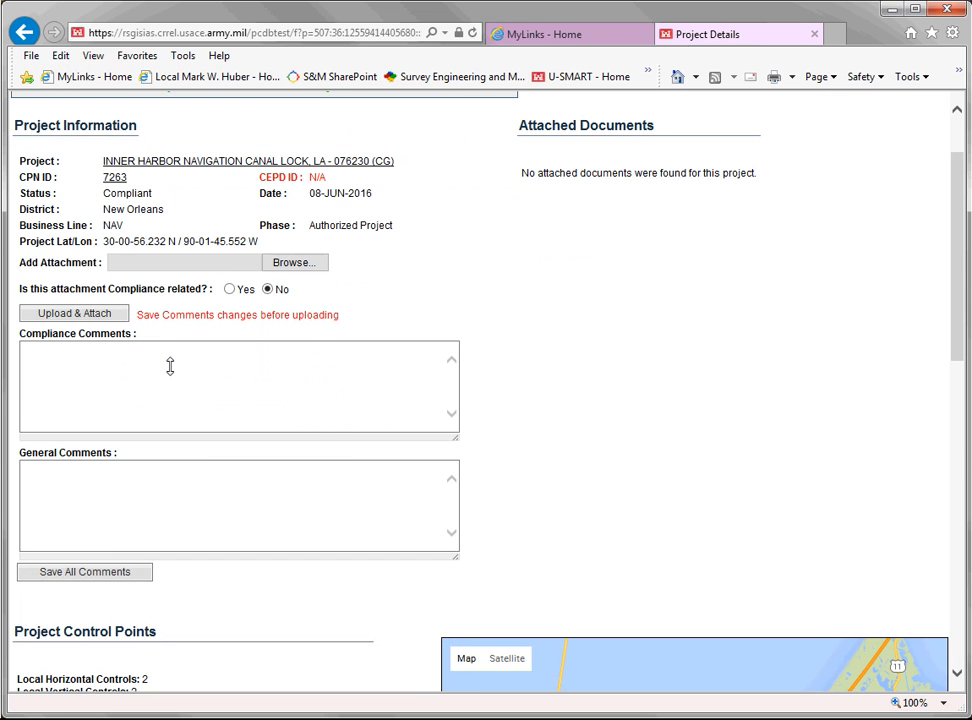
{"action": "scroll", "coordinate": [170, 366], "scroll_direction": "down", "scroll_amount": 5}
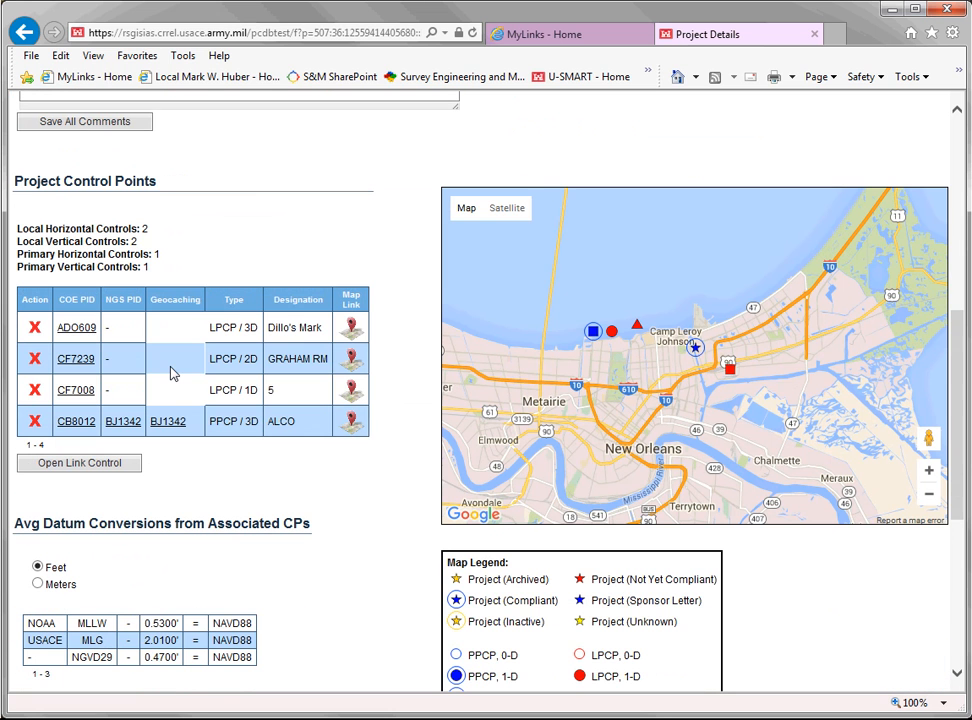